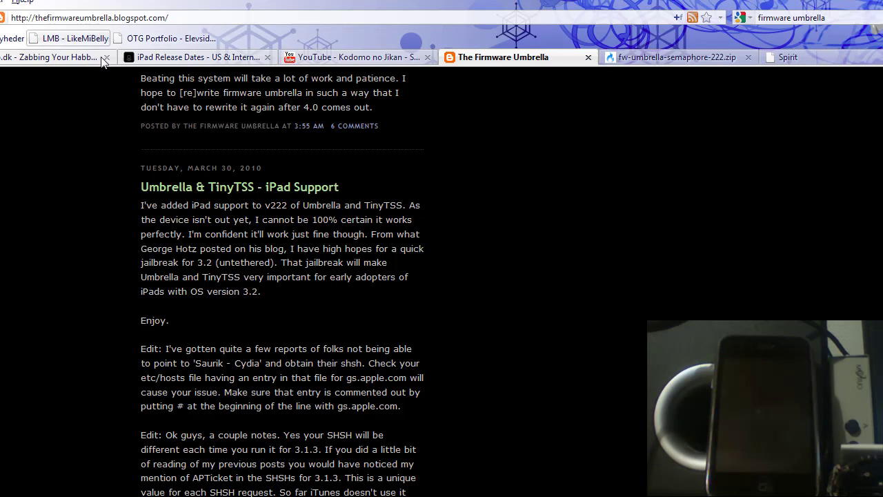
- Open the fw-umbrella-semaphore-222.zip link from the "Umbrella & TinyTSS - iPad Support" post in a new tab
scroll(278, 218, up, 10)
scroll(278, 218, down, 8)
scroll(275, 218, up, 1)
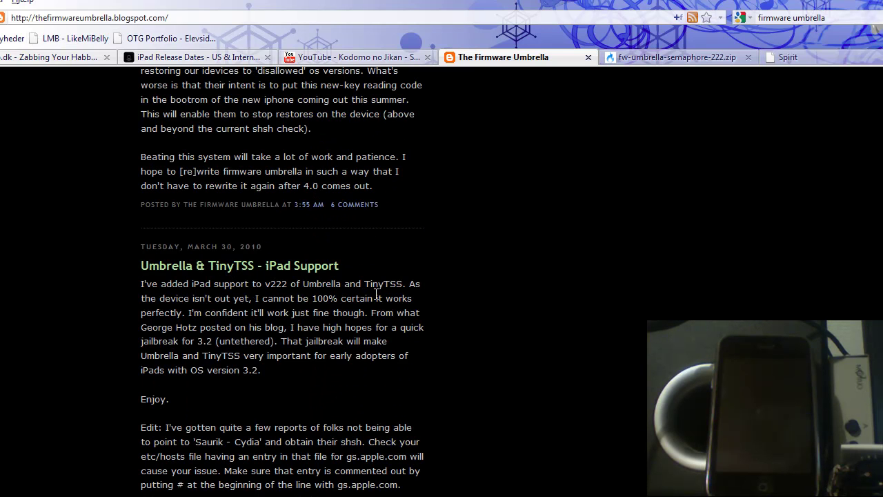
scroll(648, 261, up, 5)
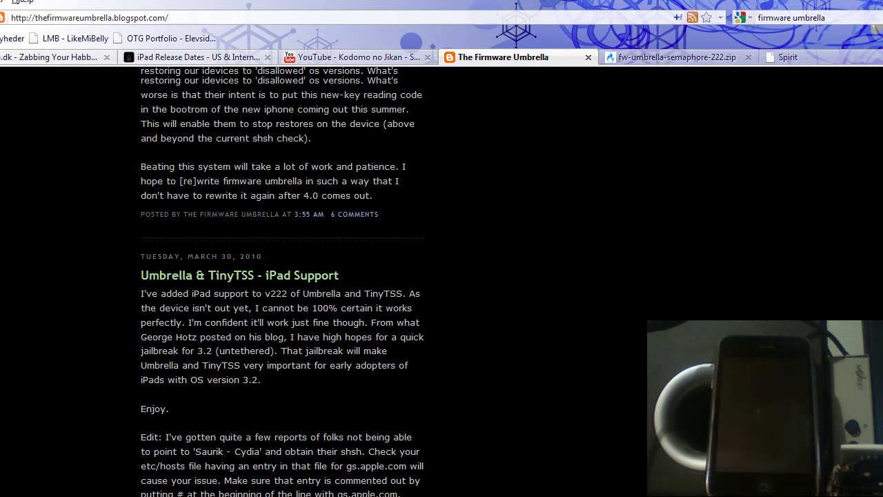
scroll(483, 290, up, 2)
scroll(336, 371, down, 4)
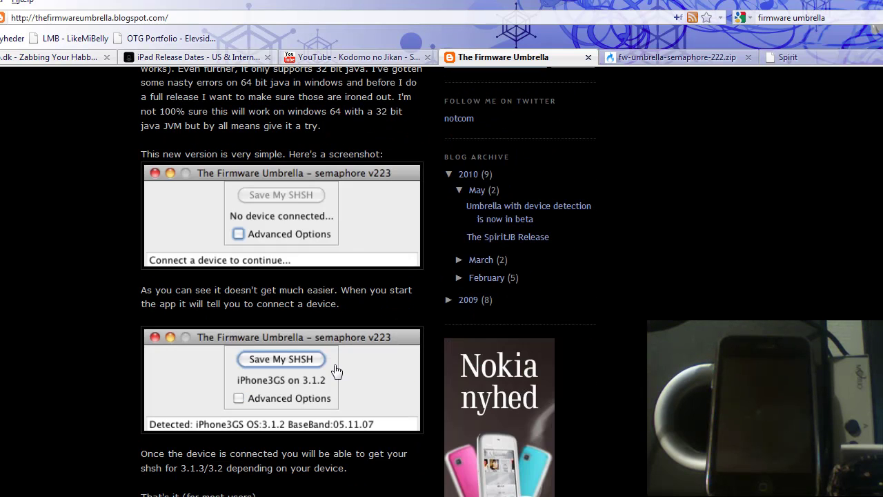
scroll(336, 371, up, 4)
scroll(336, 363, down, 12)
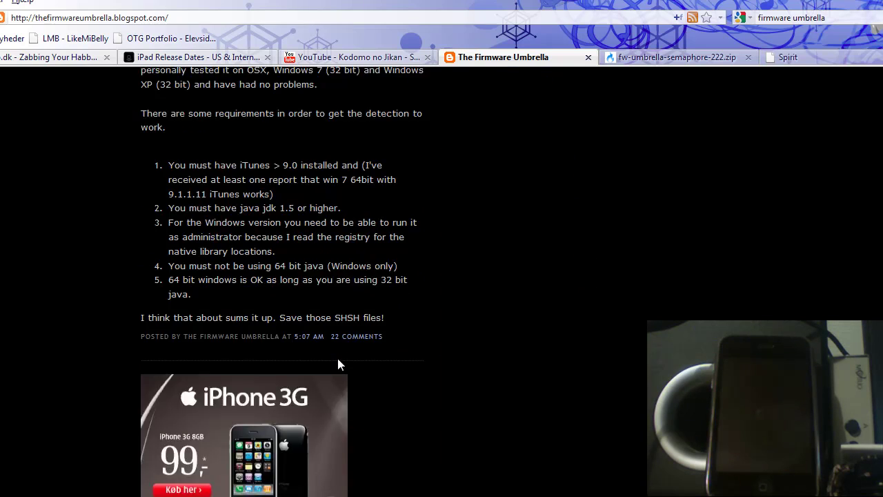
scroll(337, 358, down, 15)
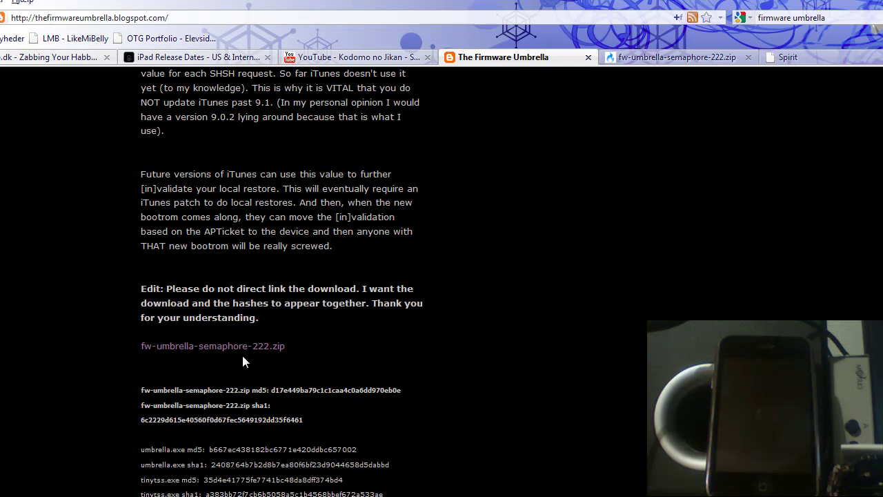
right_click(251, 349)
click(328, 381)
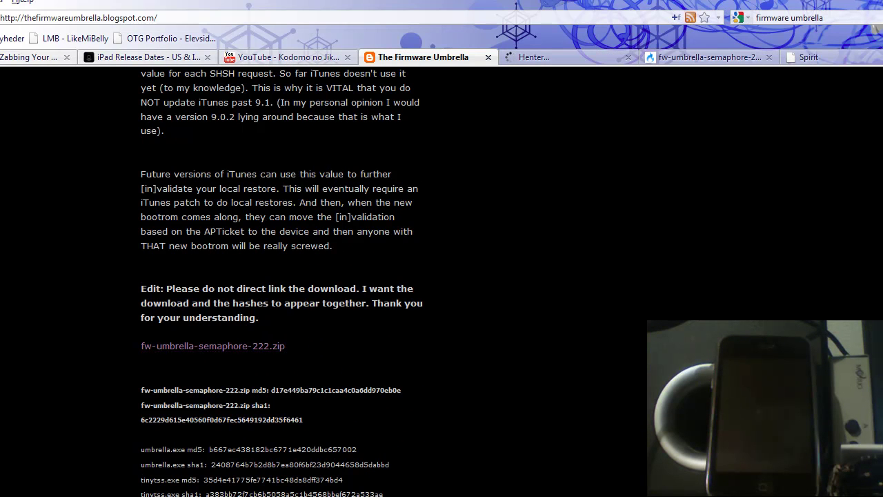
key(F11)
key(F11)
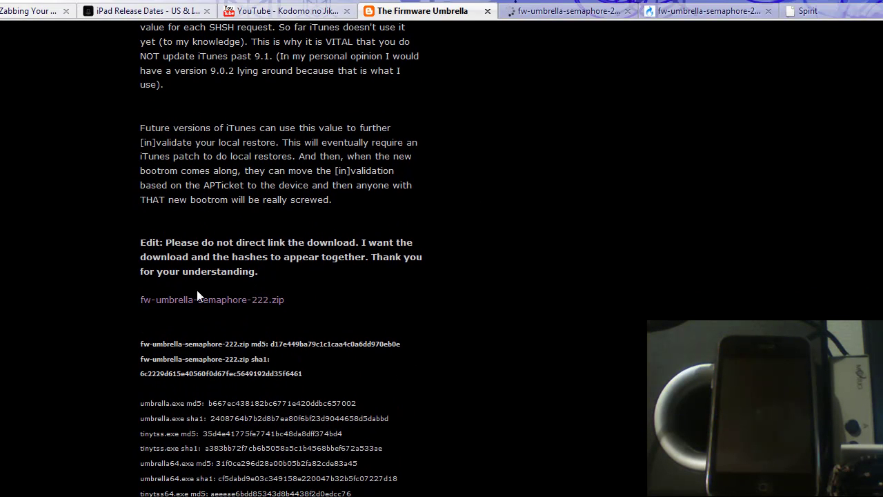
- Download fw-umbrella-semaphore-222.zip from its MediaFire page and have it opened with WinRAR
click(545, 6)
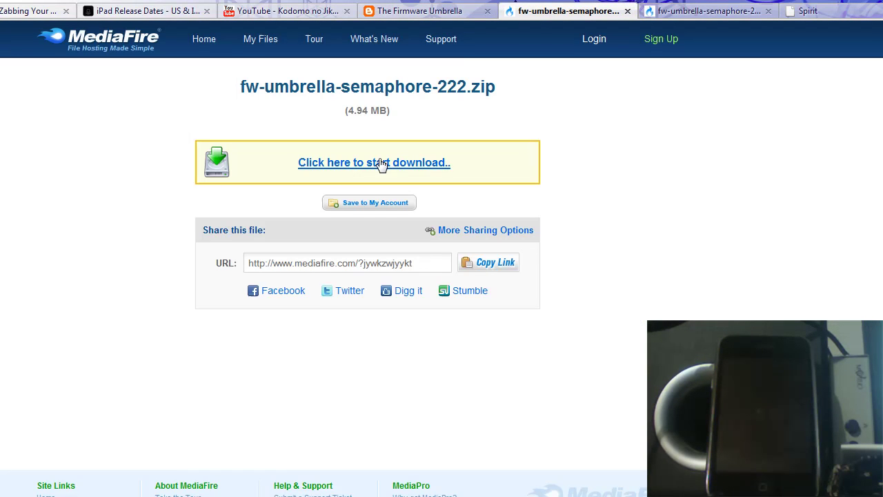
click(412, 166)
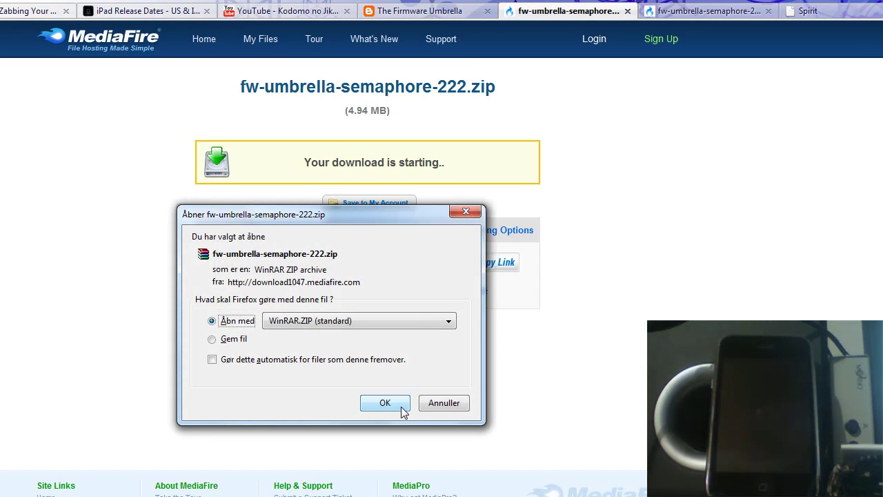
click(402, 410)
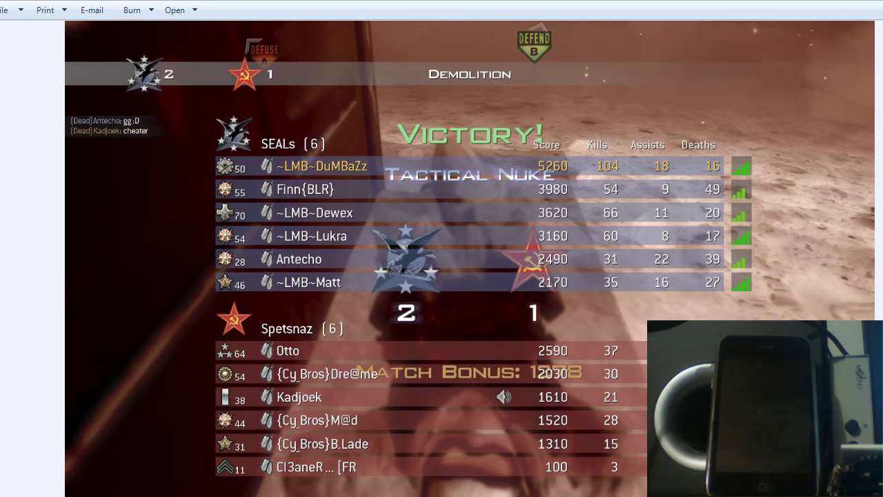
- Close the open picture and dismiss the licence purchase notice in front of the WinRAR archive
key(alt+F4)
drag(361, 276, 376, 176)
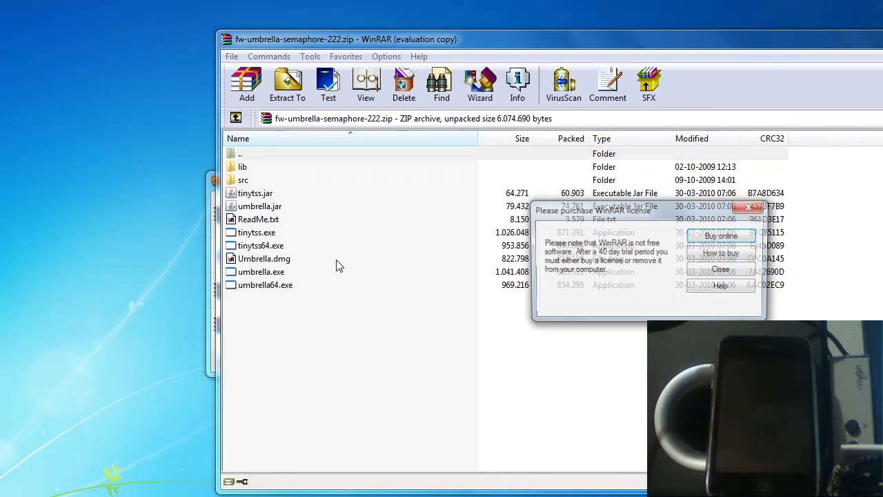
click(730, 269)
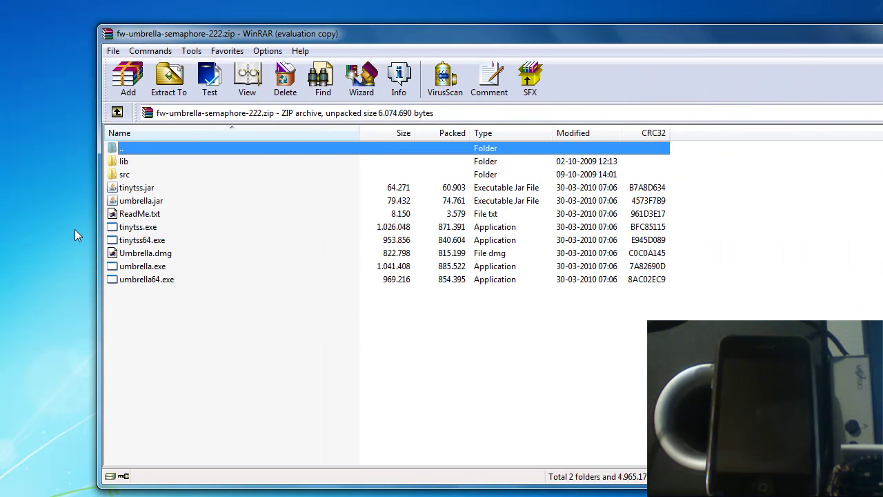
- Create a new folder named umbrella on the desktop
right_click(75, 229)
mouse_move(63, 361)
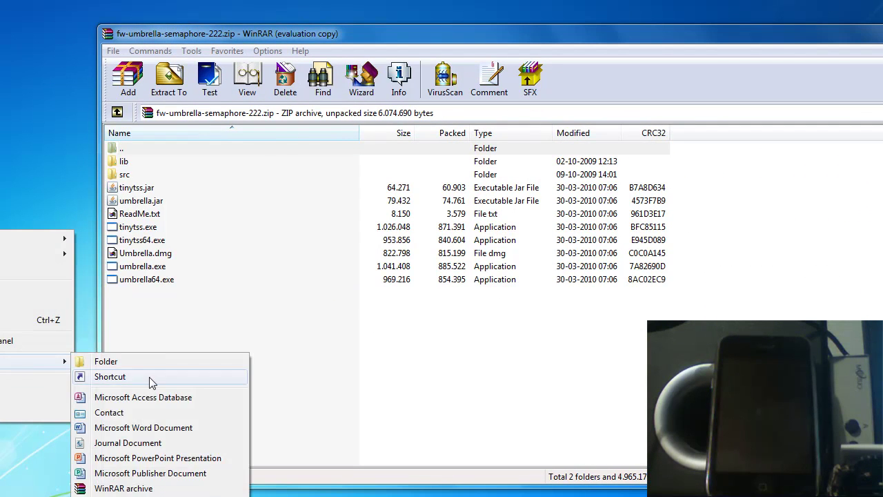
click(138, 361)
text(umbrella)
key(Return)
- Extract the whole archive into the umbrella folder, close the archive and download windows, and open that folder
drag(162, 371, 78, 233)
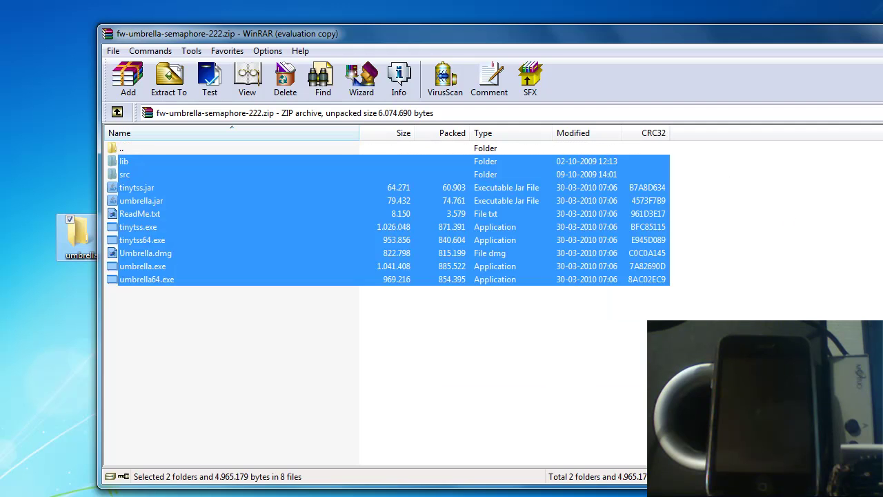
key(alt+F4)
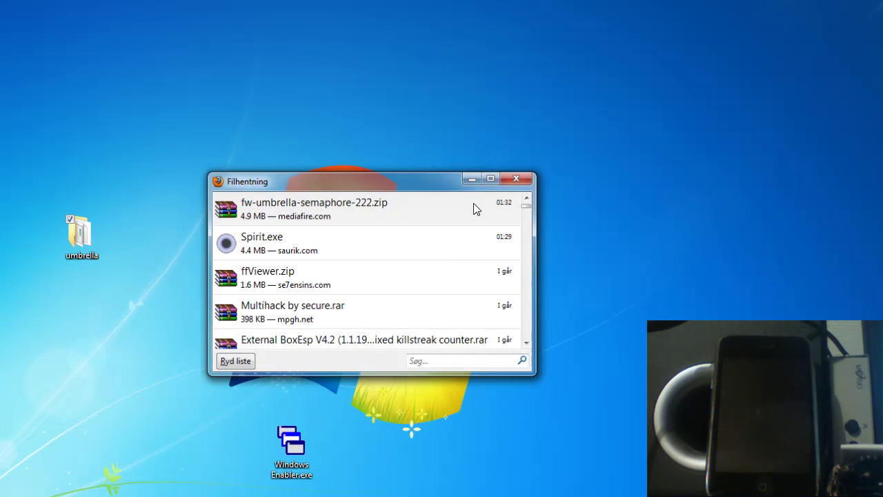
key(alt+F4)
double_click(84, 241)
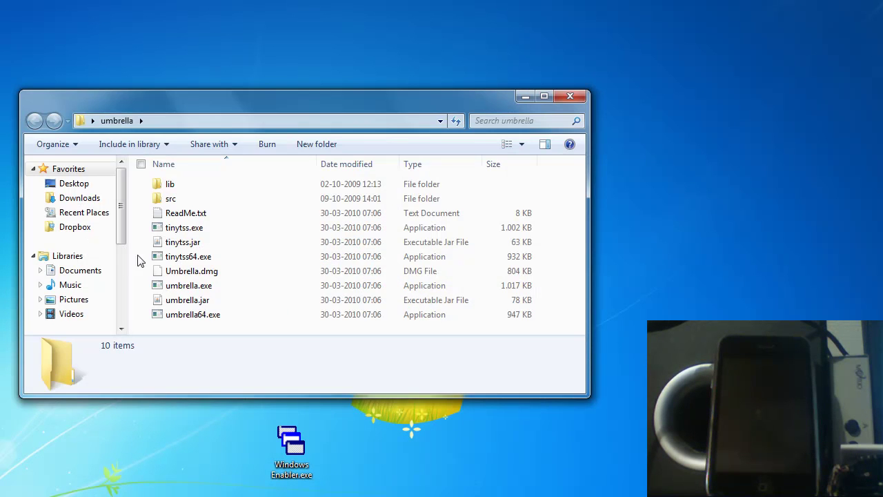
- Try to launch umbrella64.exe from the umbrella folder
click(197, 322)
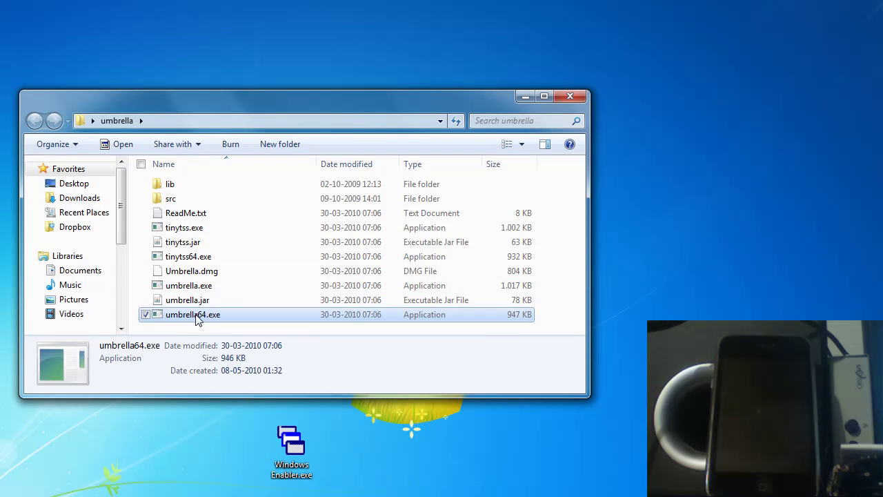
double_click(196, 315)
click(487, 342)
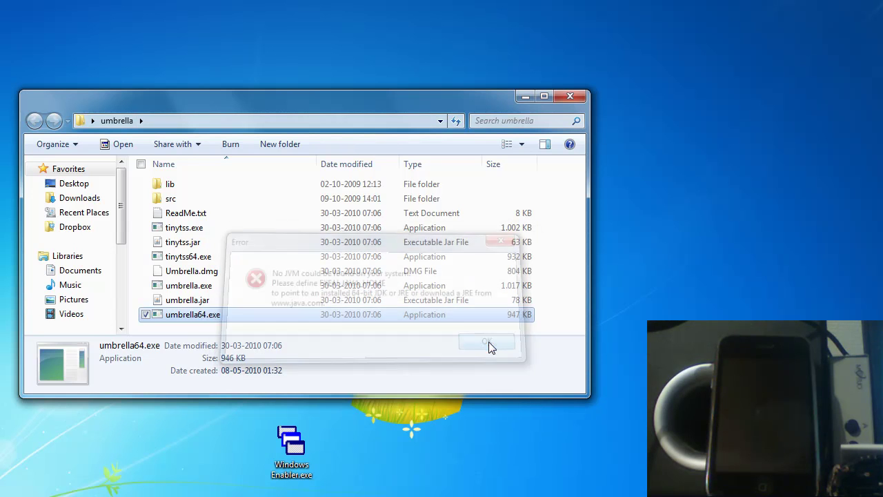
- Launch The Firmware Umbrella from umbrella.jar in the umbrella folder
double_click(210, 301)
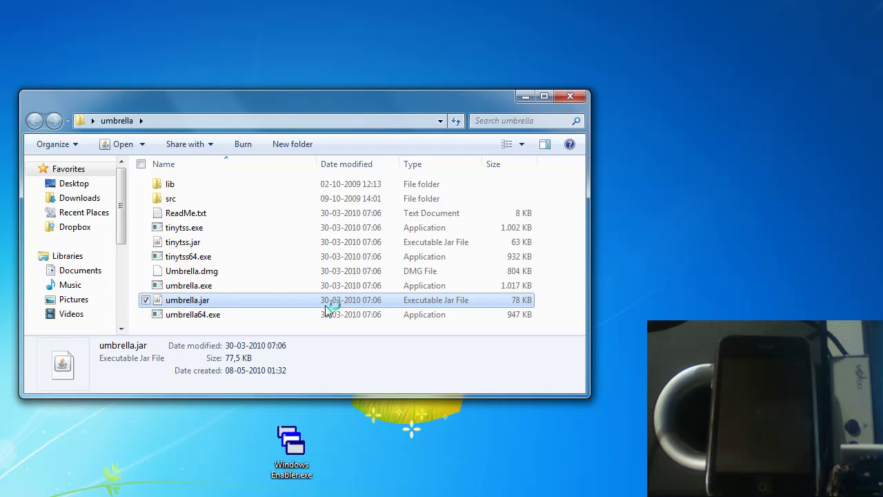
click(193, 287)
drag(349, 220, 284, 196)
click(216, 301)
click(629, 234)
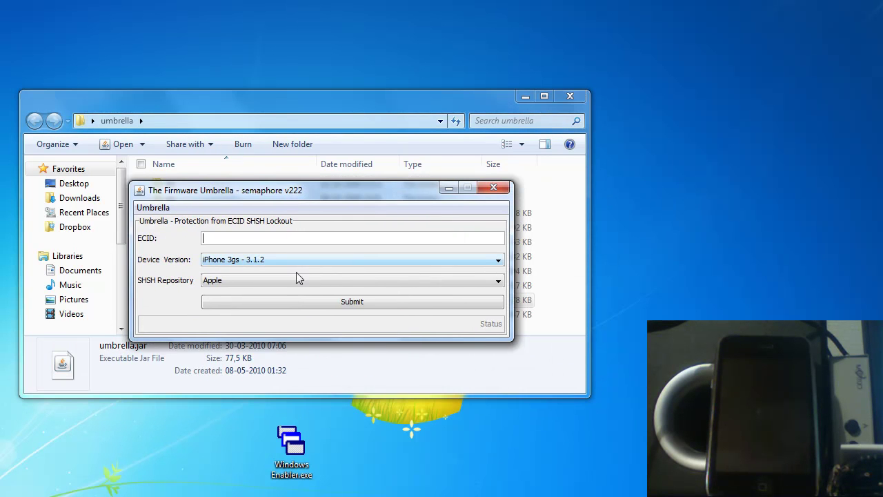
- Set the device version to iPhone 3gs - 3.1.3 and the SHSH repository to Saurik - Cydia
click(303, 257)
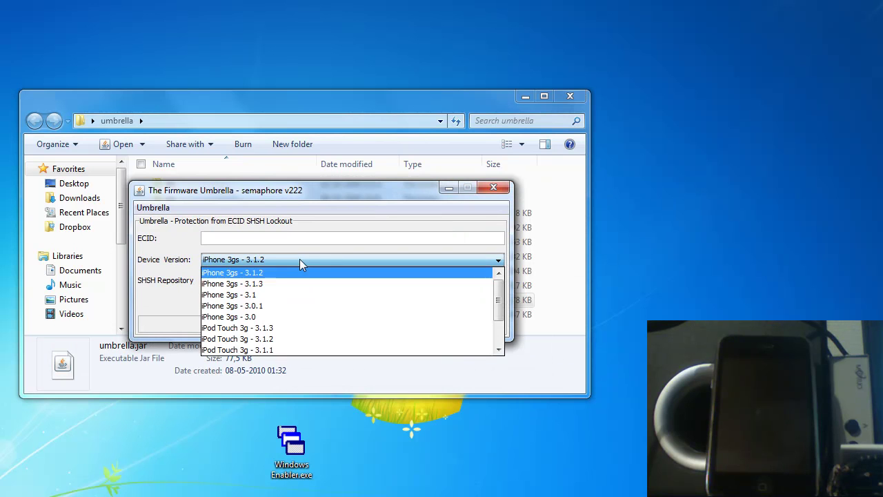
click(262, 285)
click(264, 287)
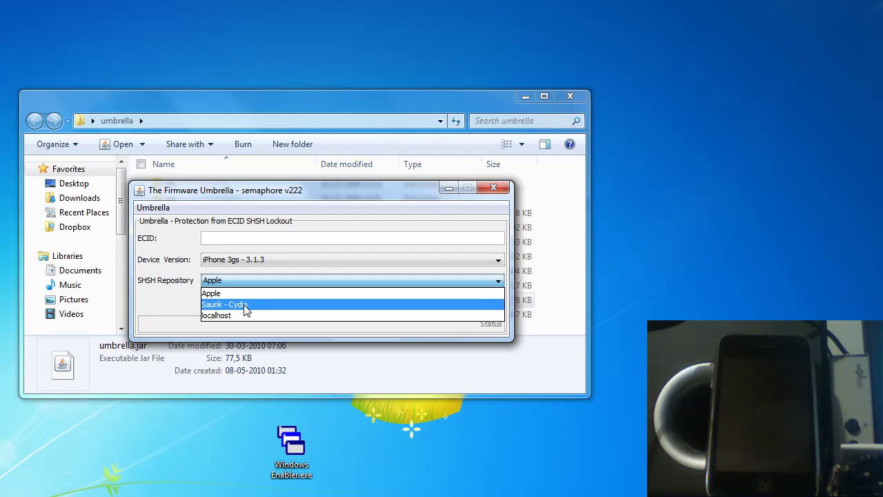
click(245, 307)
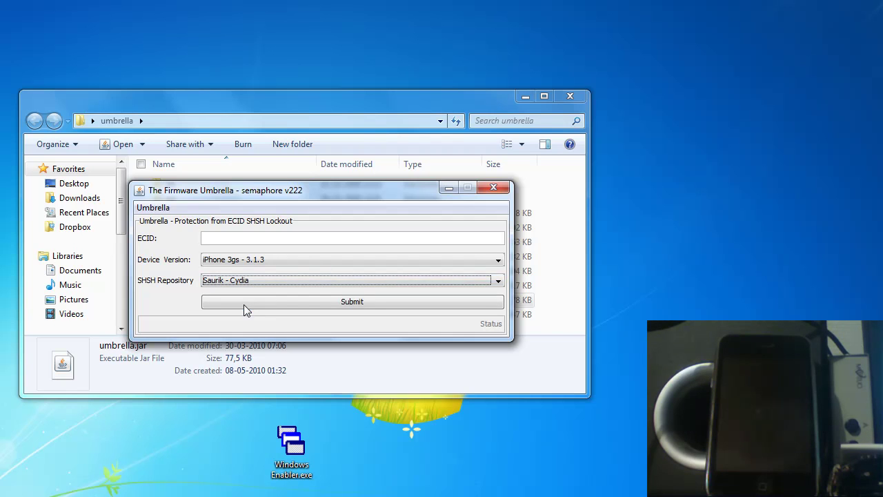
click(291, 281)
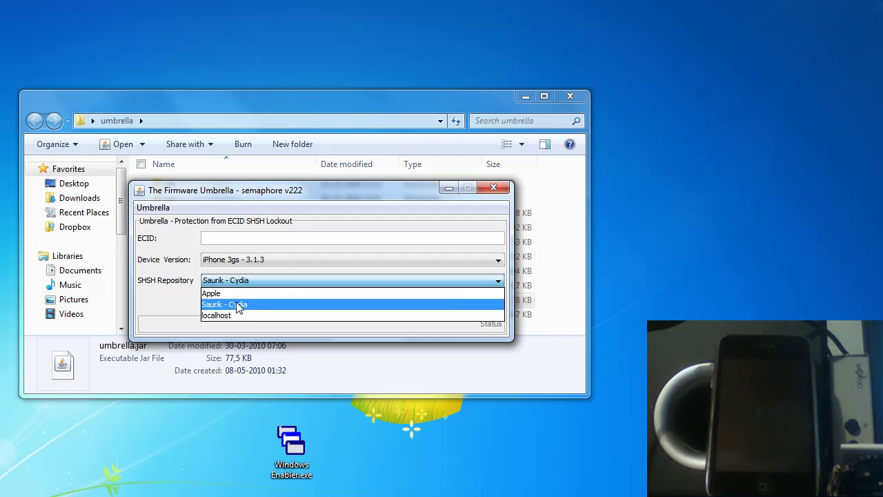
click(235, 305)
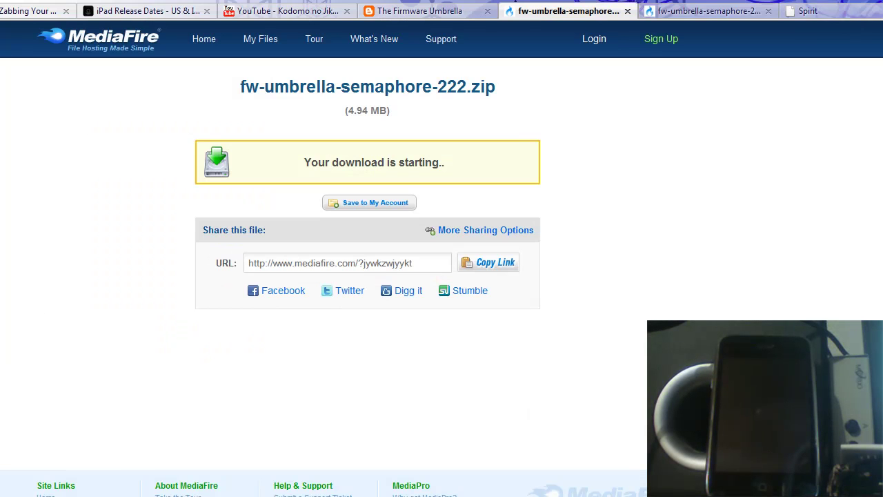
- Switch to Firefox, search for ih8sn0w in a new tab, and open the iH8sn0w website
key(ctrl+t)
click(838, 10)
text(ih8)
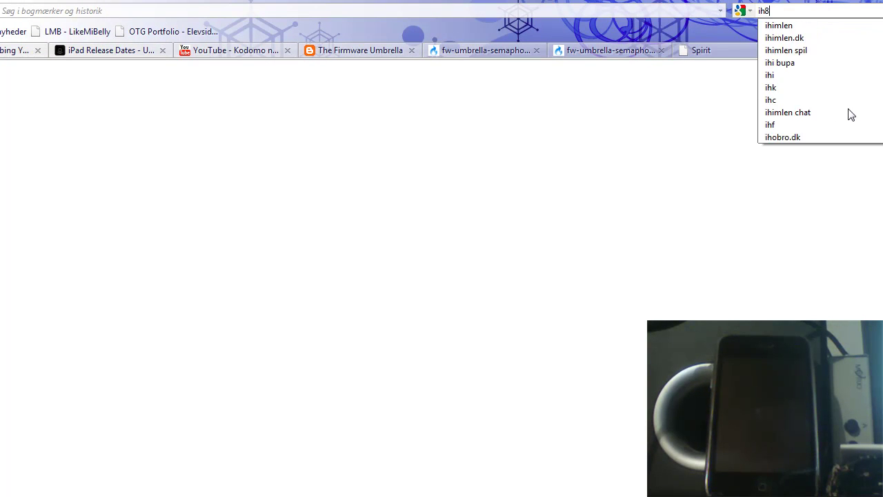
key(Down)
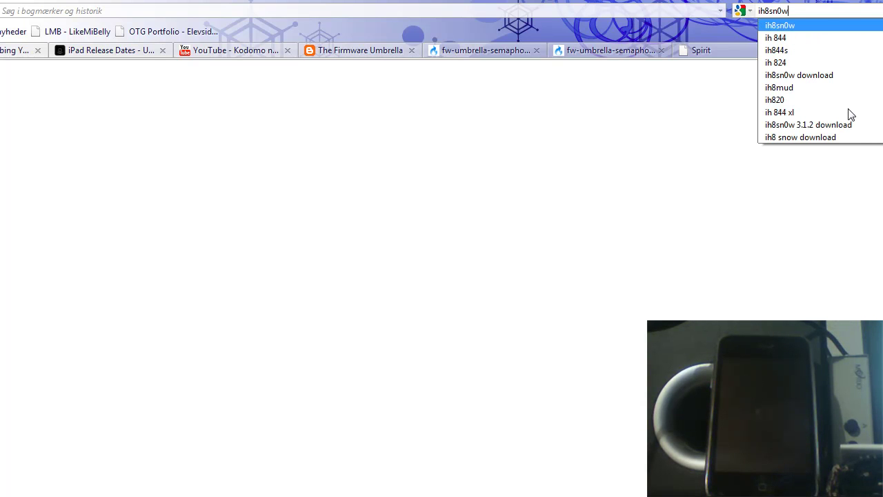
key(Return)
click(813, 11)
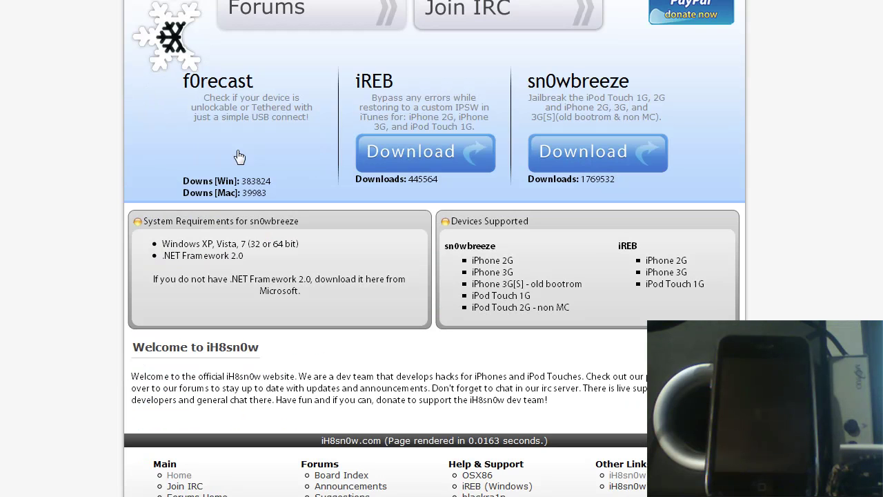
- Download the Windows version of f0recast from the iH8sn0w site and save f0recast-1.1.exe
drag(185, 76, 238, 79)
click(267, 93)
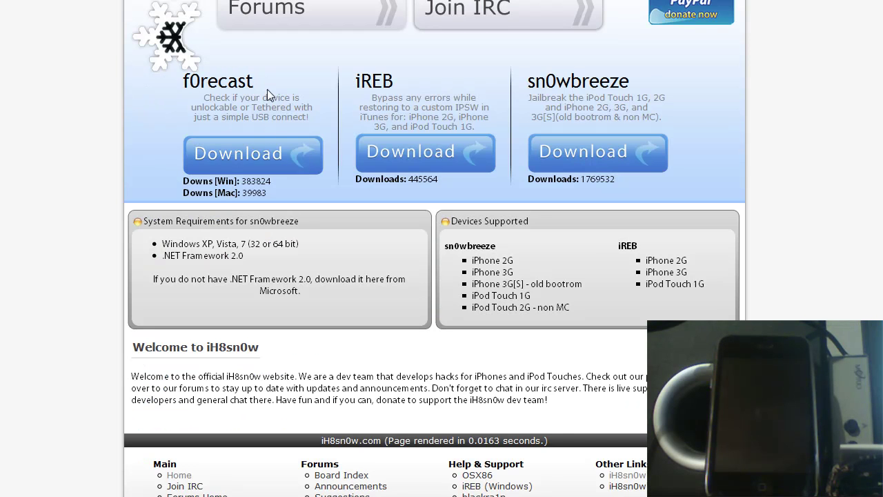
click(256, 150)
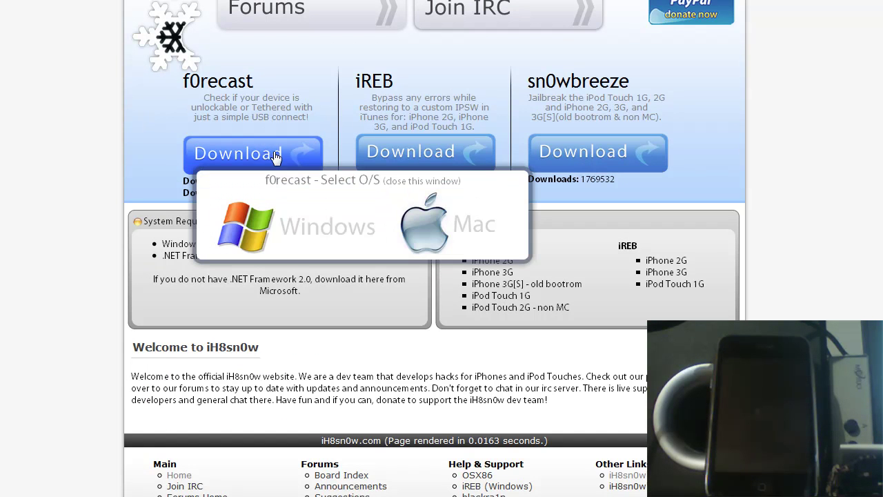
click(378, 235)
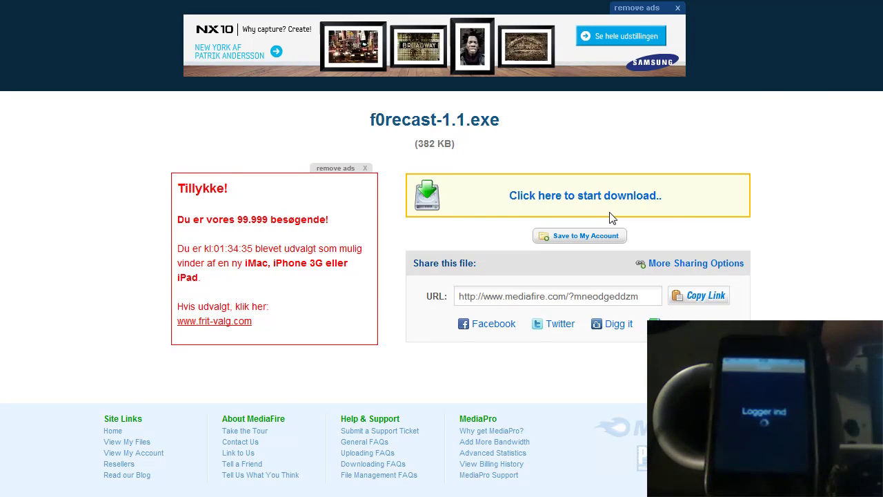
click(613, 205)
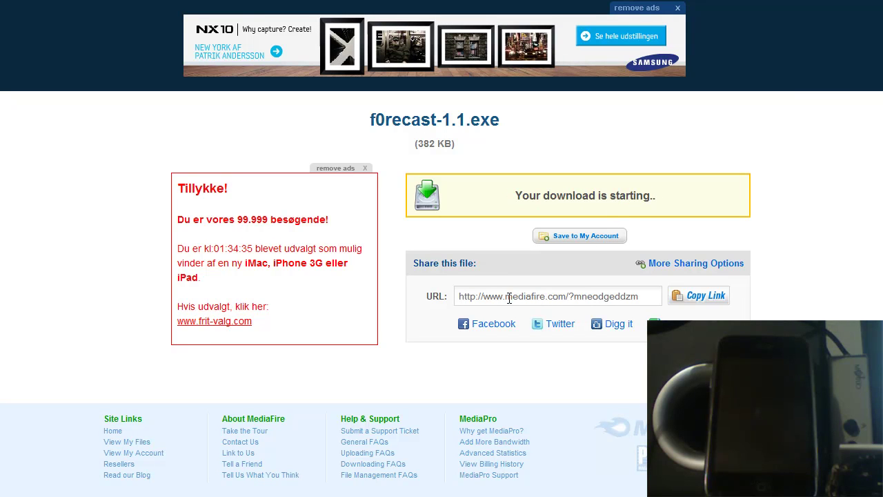
mouse_move(96, 496)
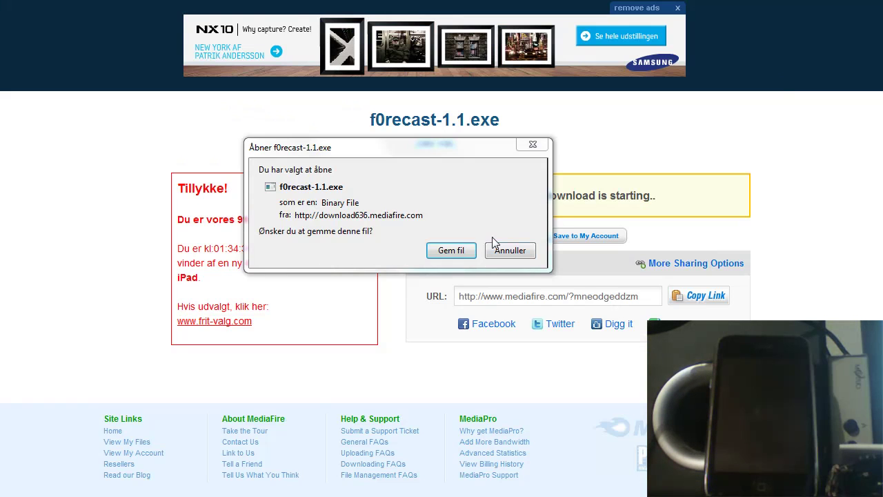
click(451, 249)
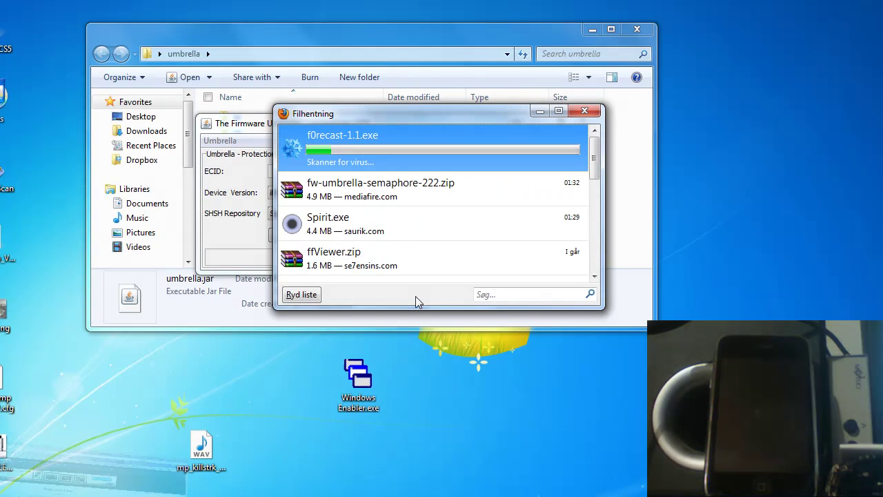
- Move the Firmware Umbrella window below the download list and close the umbrella folder window
drag(255, 128, 319, 337)
click(638, 29)
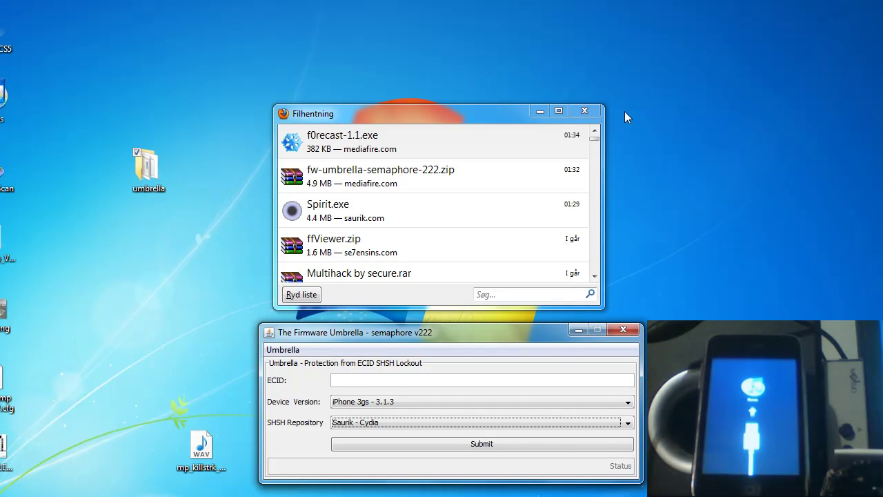
- Run the downloaded f0recast-1.1.exe, dismissing the iTunes recovery alert and allowing its outbound connection in ESET Smart Security
double_click(361, 142)
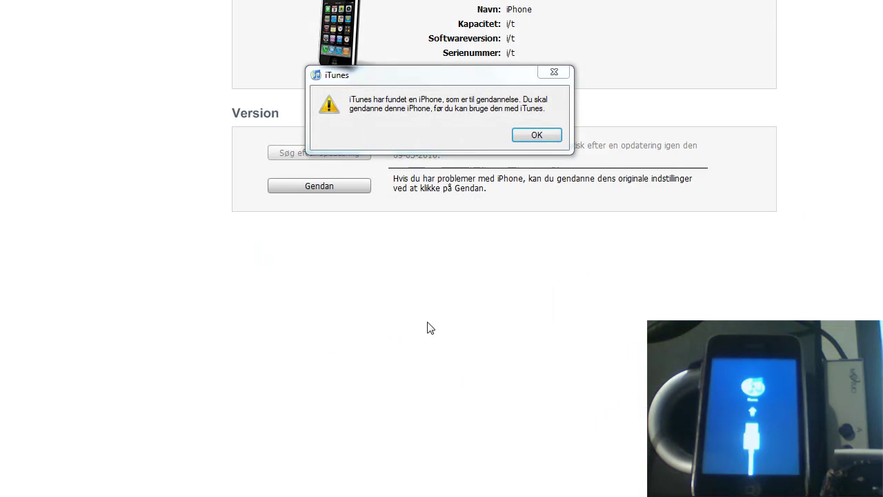
click(552, 135)
click(535, 142)
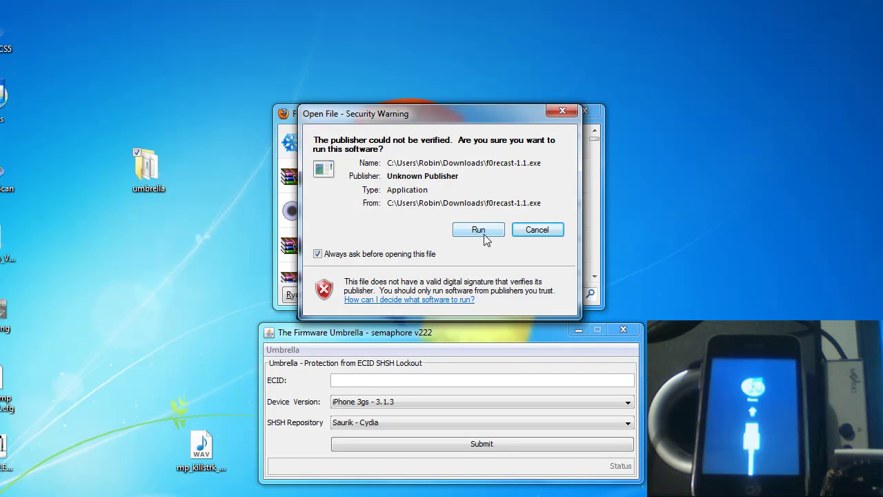
click(484, 231)
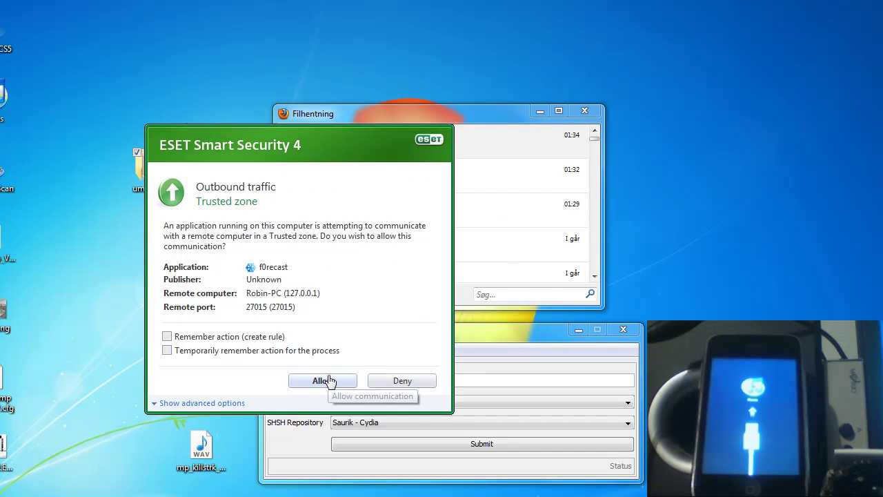
click(328, 380)
drag(438, 112, 413, 104)
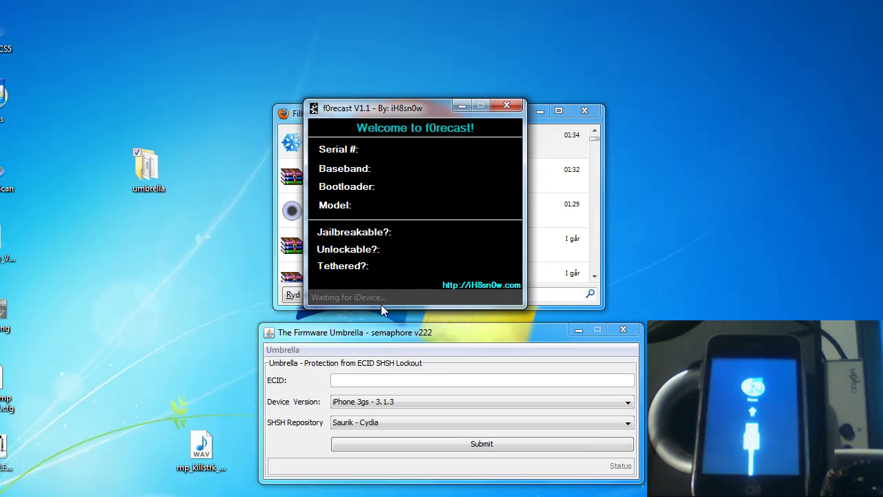
- Close f0recast and the download list, and open Device Manager from the Control Panel, leaving the Control Panel closed
click(535, 114)
click(584, 111)
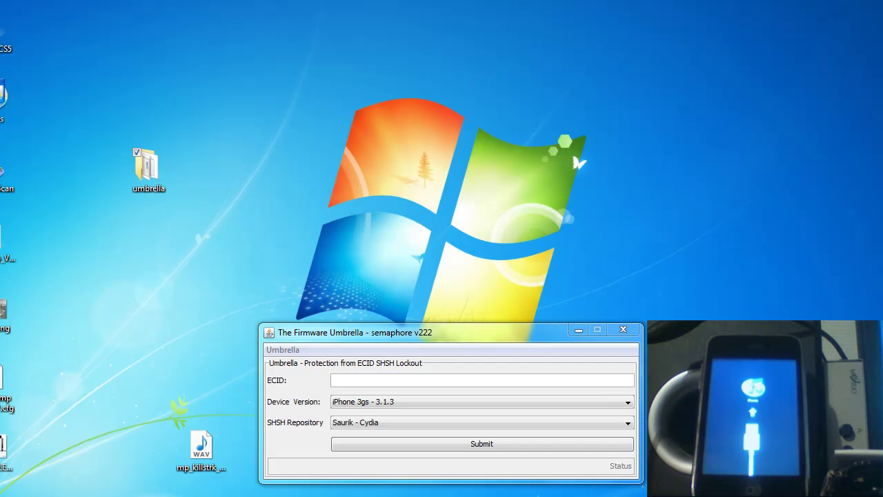
key(super)
click(83, 419)
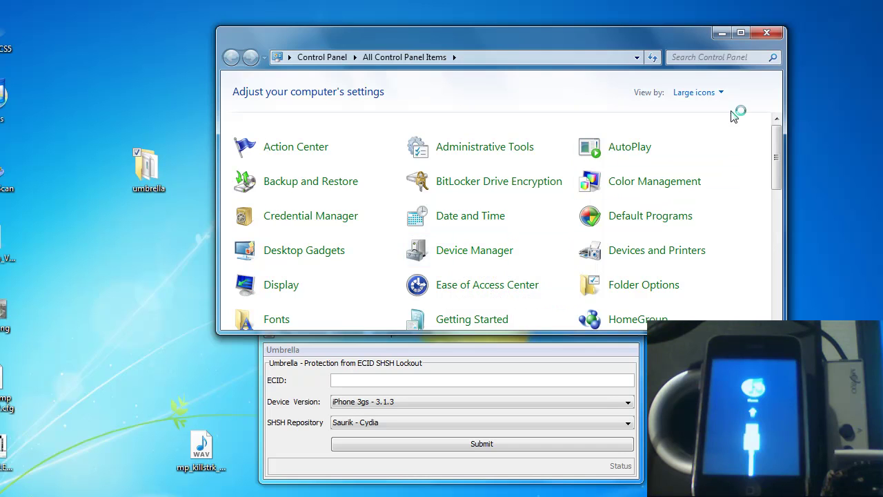
click(767, 33)
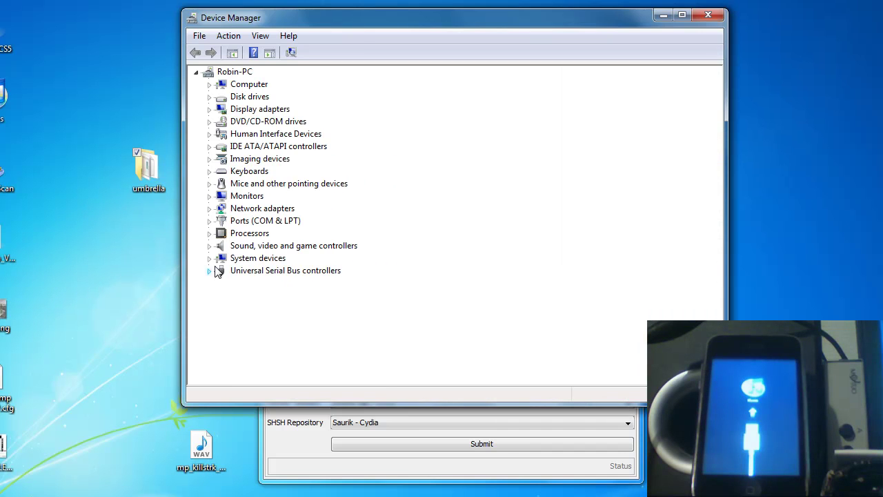
- Open the properties of the Apple Mobile Device USB Driver under Universal Serial Bus controllers
click(210, 272)
click(266, 135)
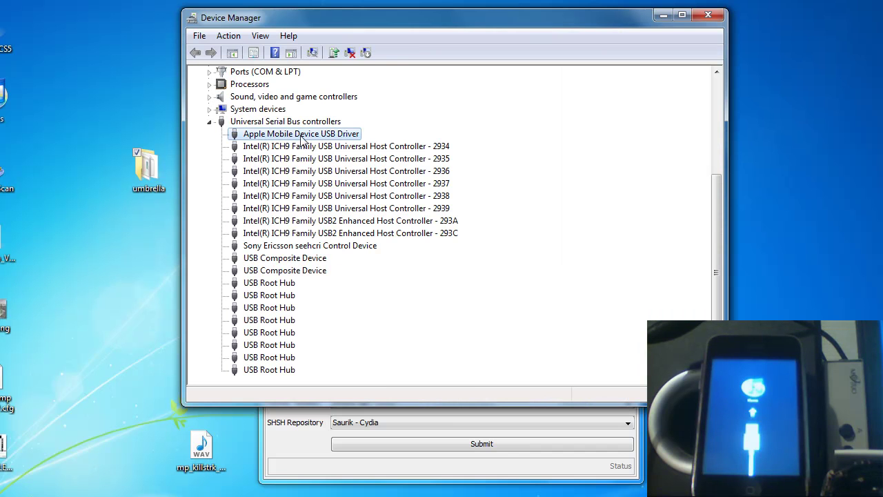
right_click(336, 136)
click(375, 212)
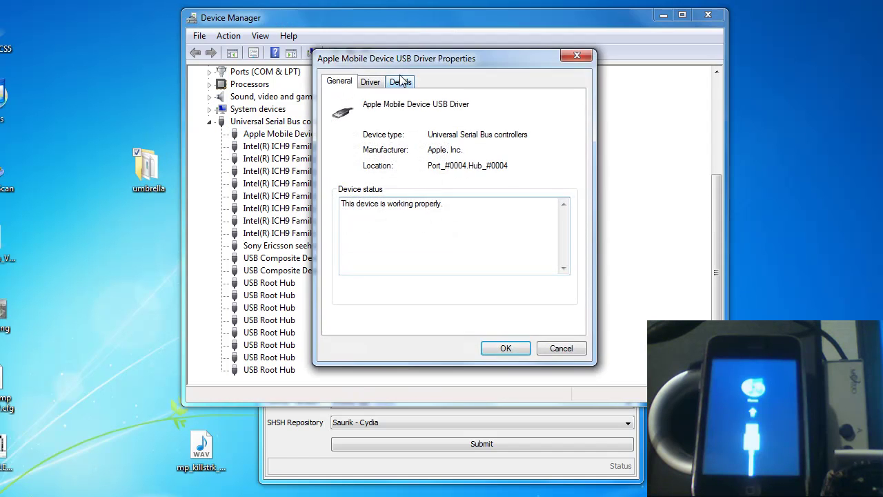
- Show the driver's Device Instance Path property and bring the ECID part of its value into view
click(401, 81)
click(404, 147)
click(406, 151)
scroll(406, 152, down, 10)
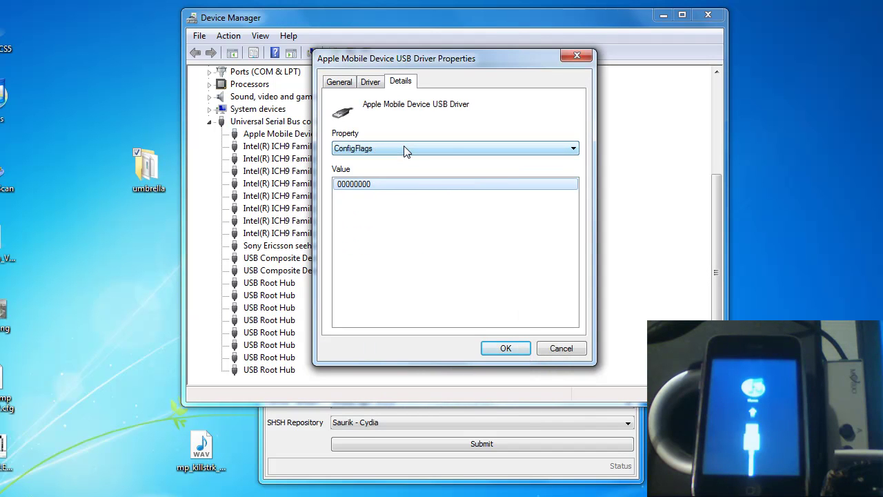
scroll(406, 152, down, 5)
scroll(406, 151, down, 4)
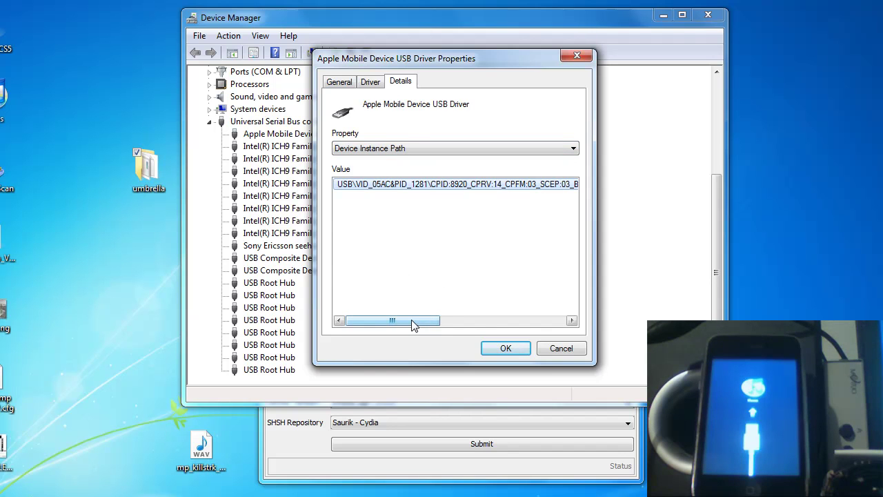
drag(412, 322, 488, 321)
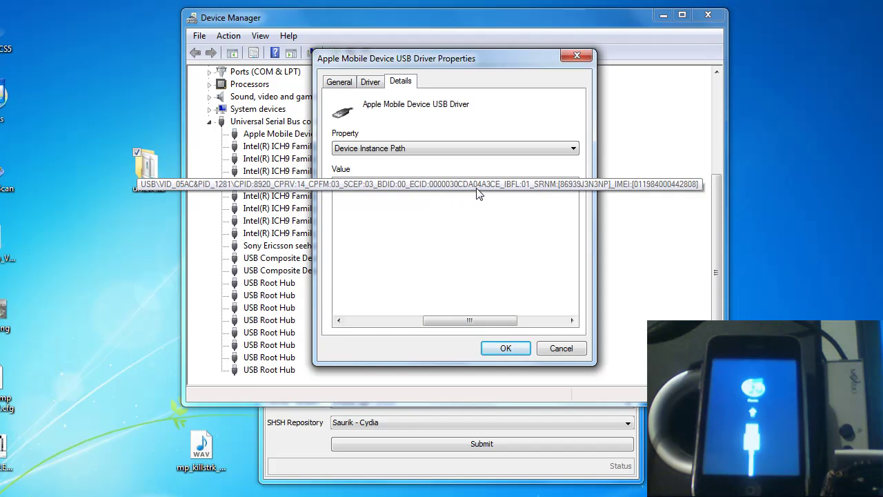
click(436, 191)
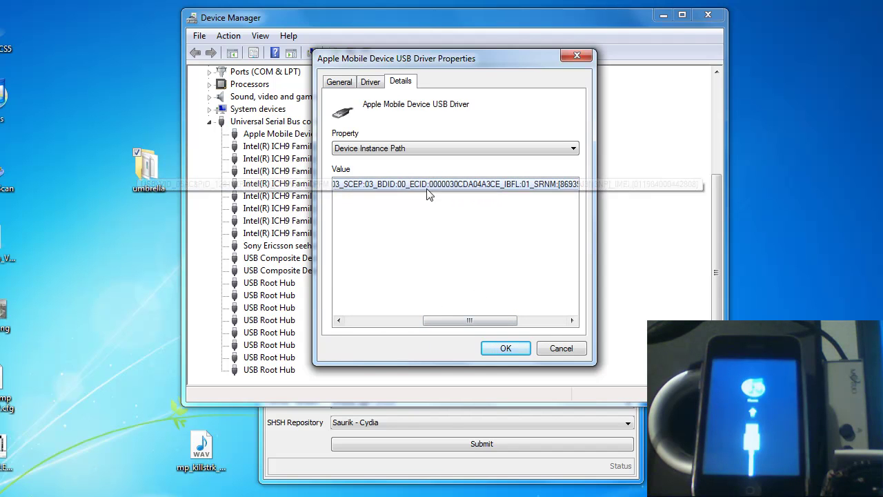
- Enter the device's ECID from the Device Instance Path into Firmware Umbrella, and move its window upward over the driver properties
click(428, 431)
click(417, 380)
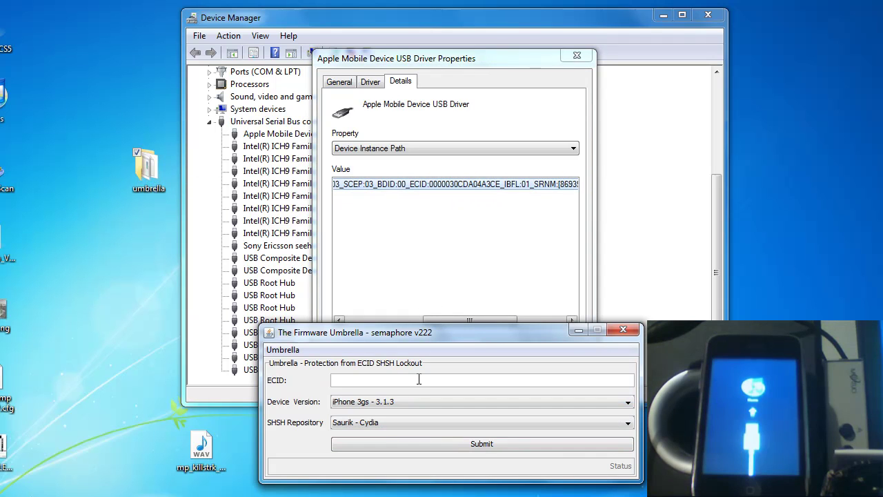
text(000)
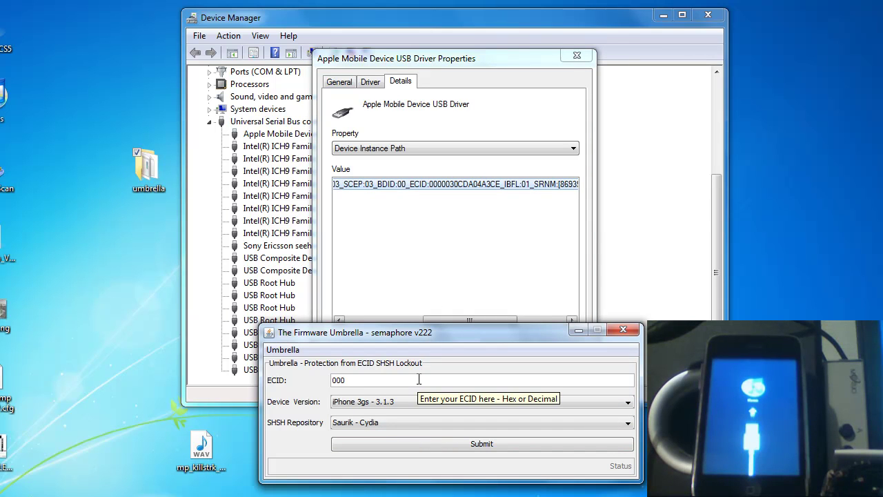
text(0030CDA04)
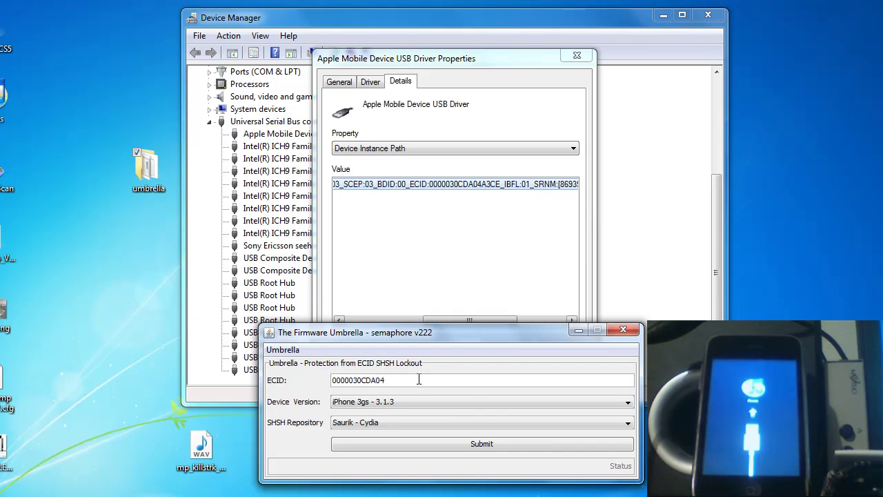
text(A3CE)
drag(433, 337, 420, 214)
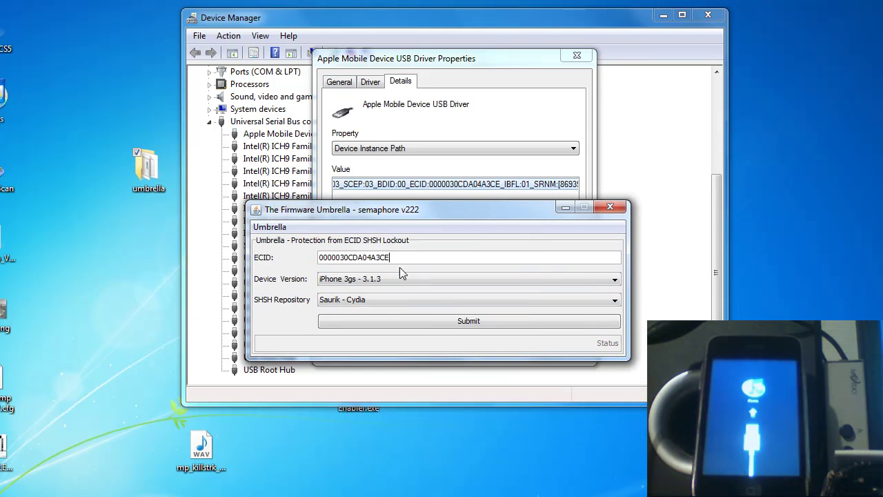
- Submit the SHSH request in Firmware Umbrella and check the umbrella folder's contents, returning to the Firmware Umbrella window
click(418, 319)
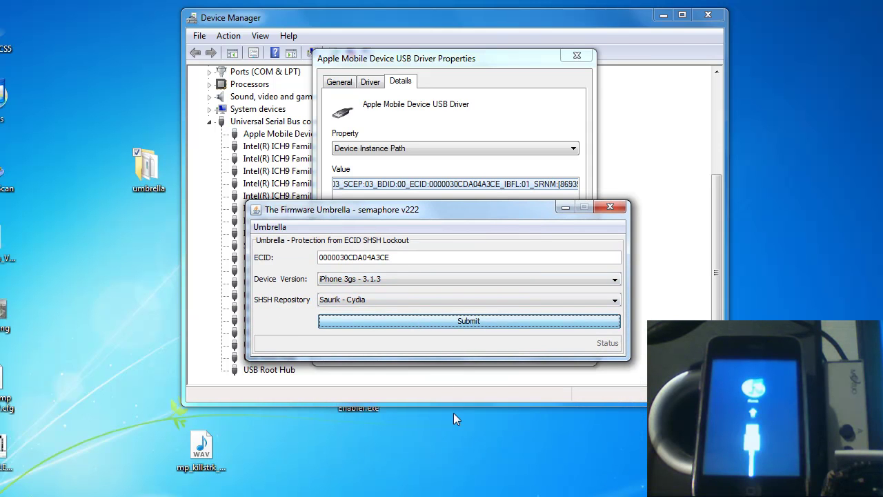
drag(430, 208, 494, 207)
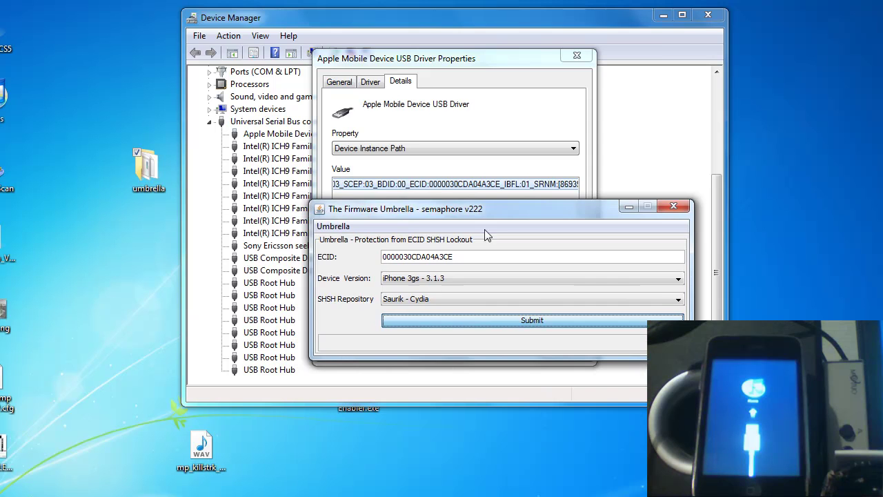
double_click(204, 193)
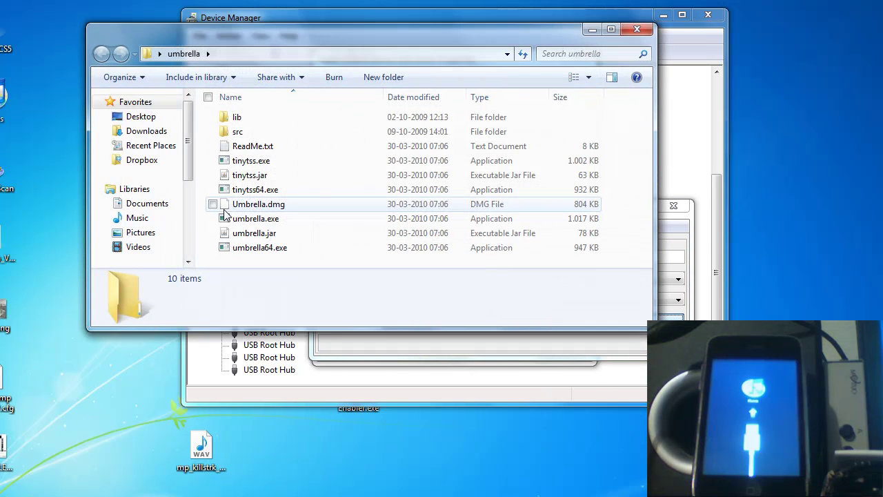
click(592, 21)
drag(455, 208, 392, 185)
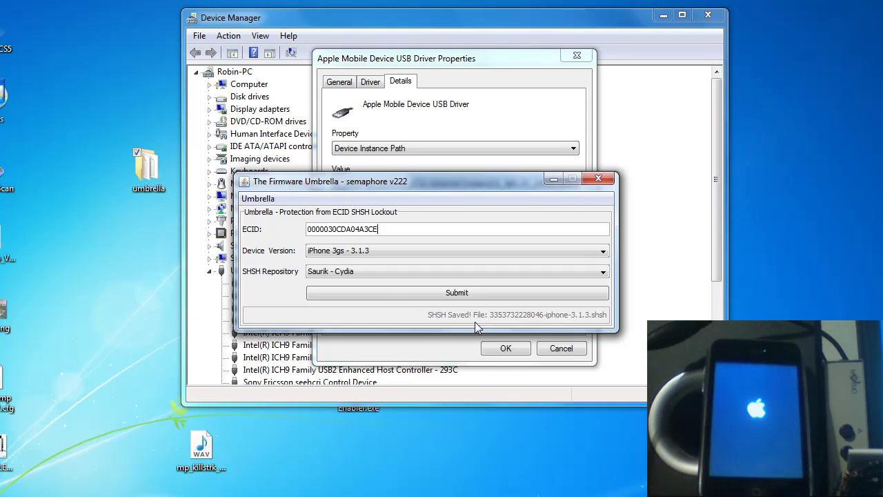
- Close the driver properties, Device Manager, and Firmware Umbrella
click(588, 66)
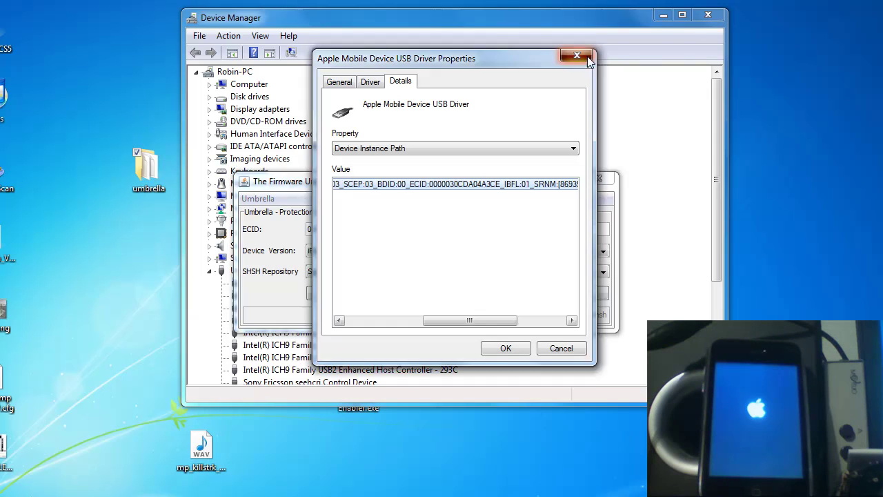
click(577, 55)
click(708, 15)
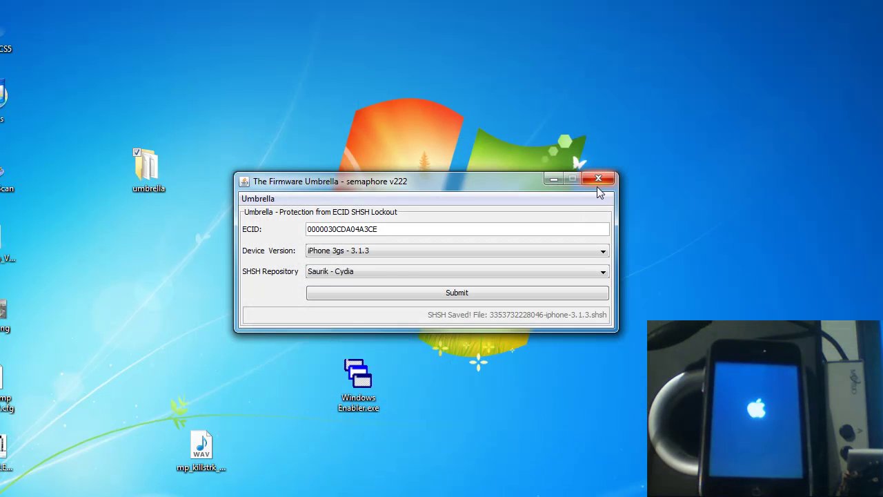
click(598, 179)
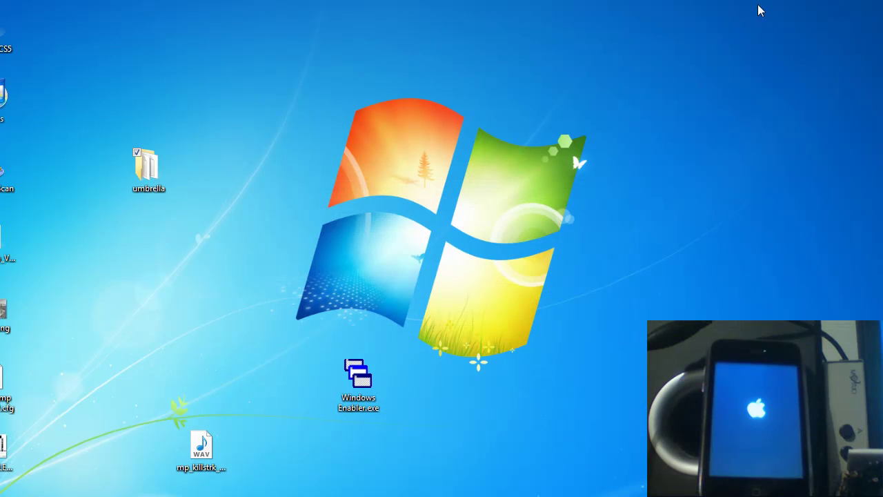